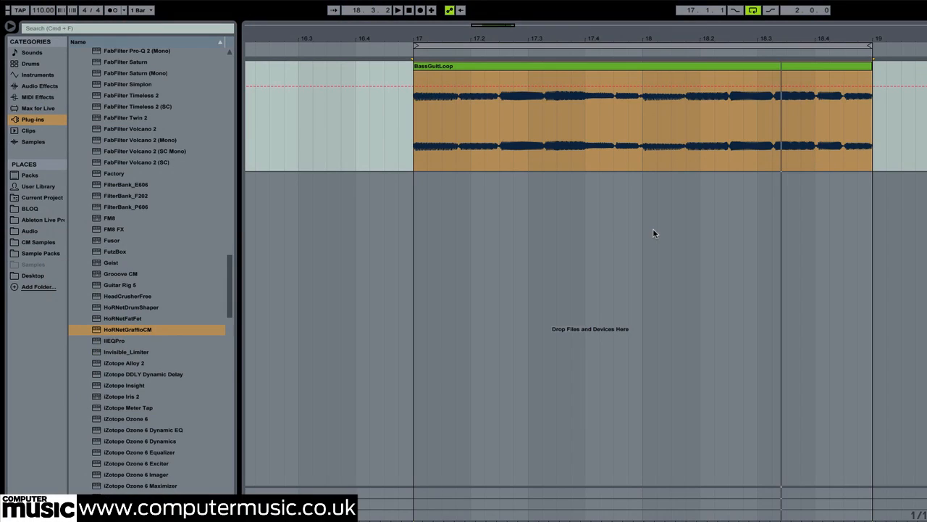
# Play the bass loop, load HoRNetGraffioCM on its track, and deactivate the plugin's Exciter and Bit Reducer sections
pyautogui.press('space')
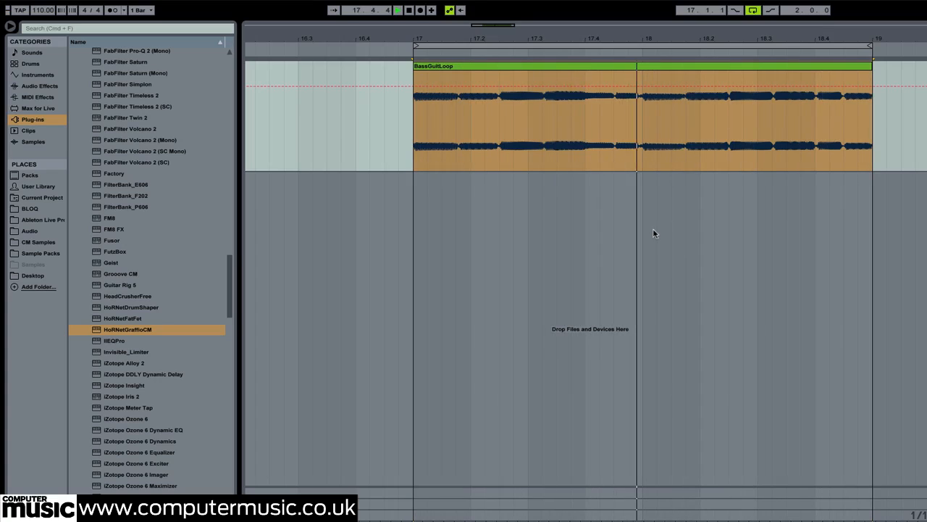
pyautogui.doubleClick(207, 329)
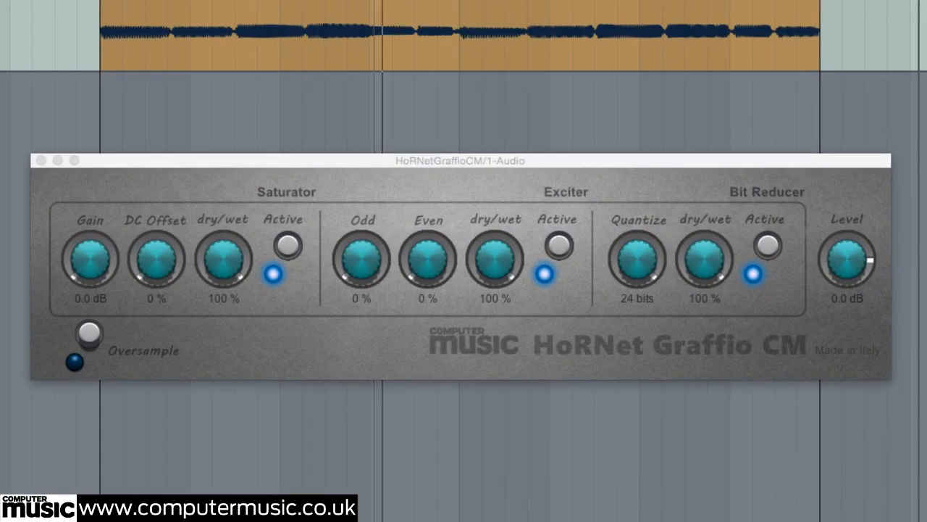
pyautogui.click(560, 245)
pyautogui.click(768, 244)
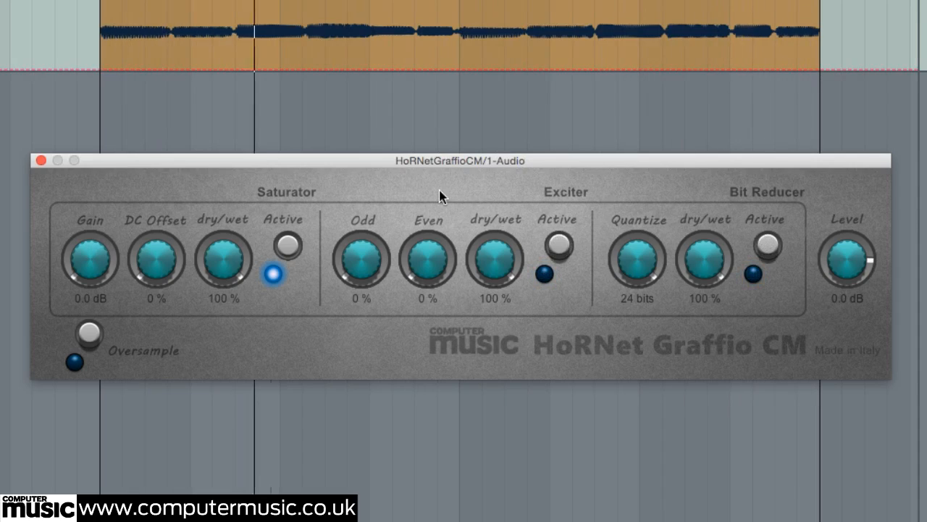
# Set the Saturator gain to about 25.1 dB and lower the plugin's output level to about -11.4 dB
pyautogui.moveTo(103, 254); pyautogui.dragTo(107, 194)
pyautogui.moveTo(862, 288); pyautogui.dragTo(849, 284)
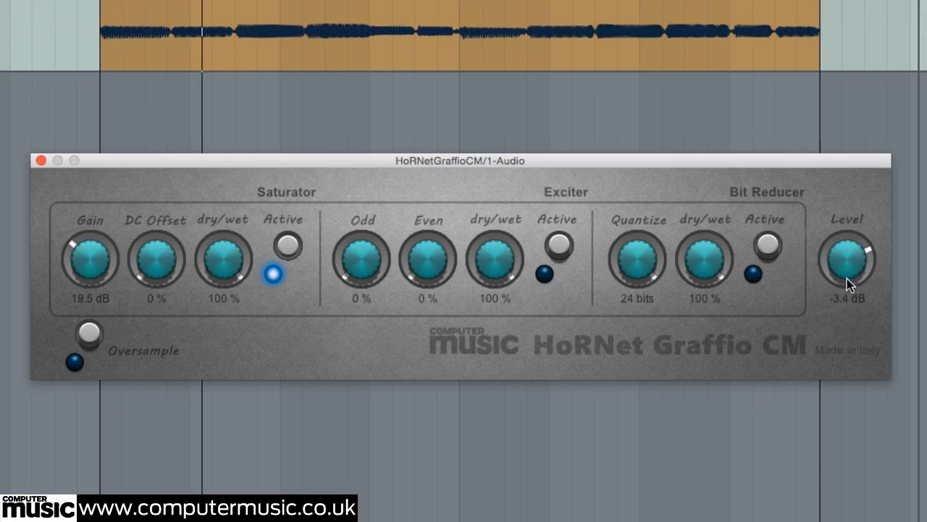
pyautogui.moveTo(85, 252); pyautogui.dragTo(85, 244)
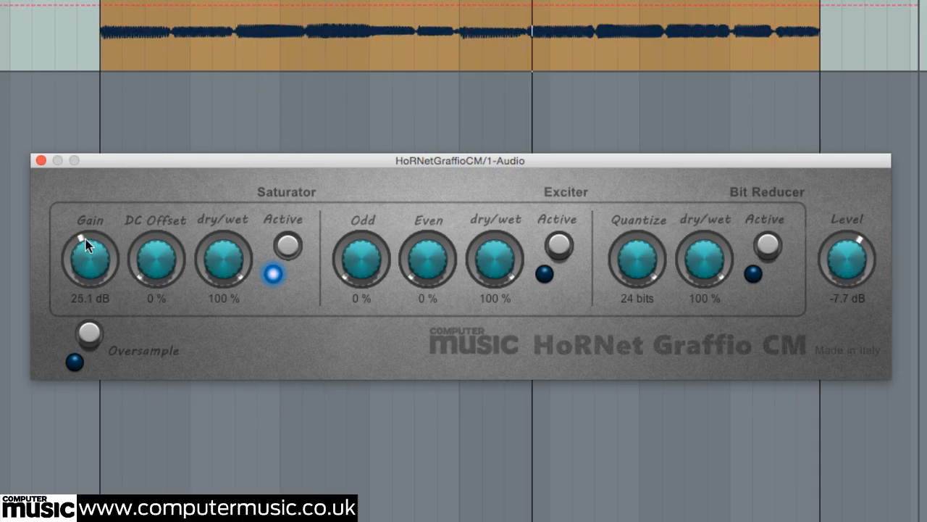
pyautogui.moveTo(864, 278); pyautogui.dragTo(859, 290)
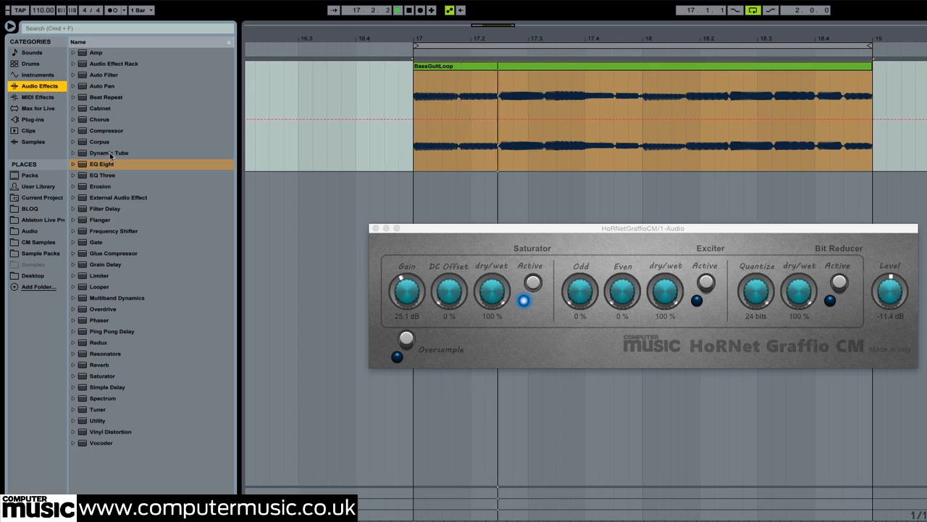
# Add an EQ Eight before HoRNetGraffioCM and group both devices into an Audio Effect Rack
pyautogui.click(101, 164)
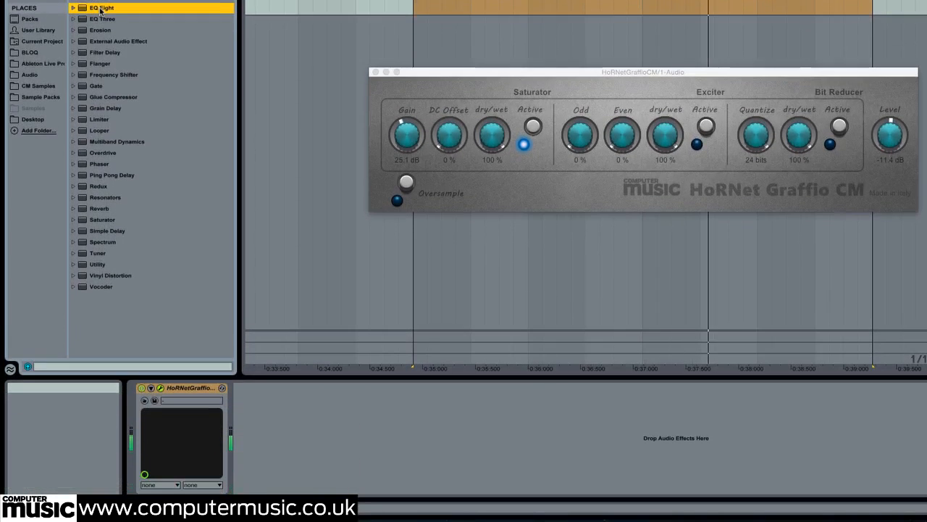
pyautogui.doubleClick(102, 8)
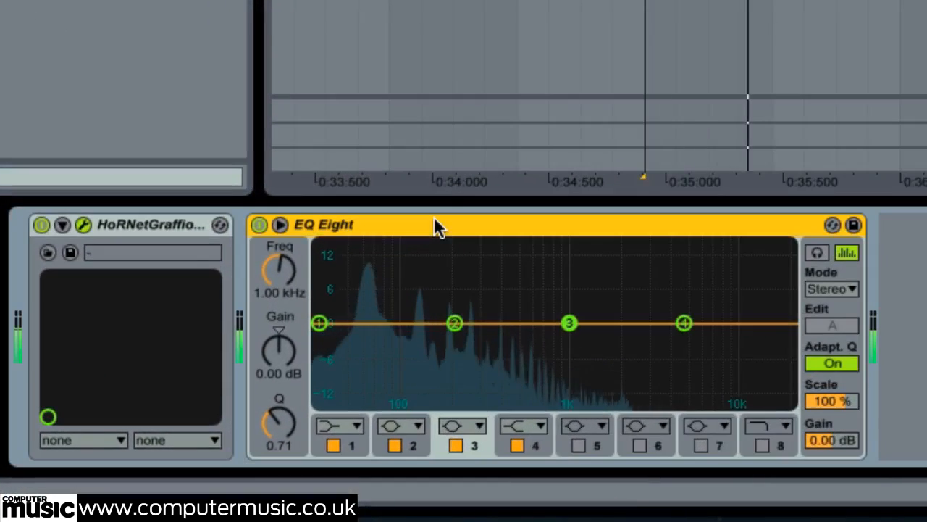
pyautogui.moveTo(433, 224); pyautogui.dragTo(56, 222)
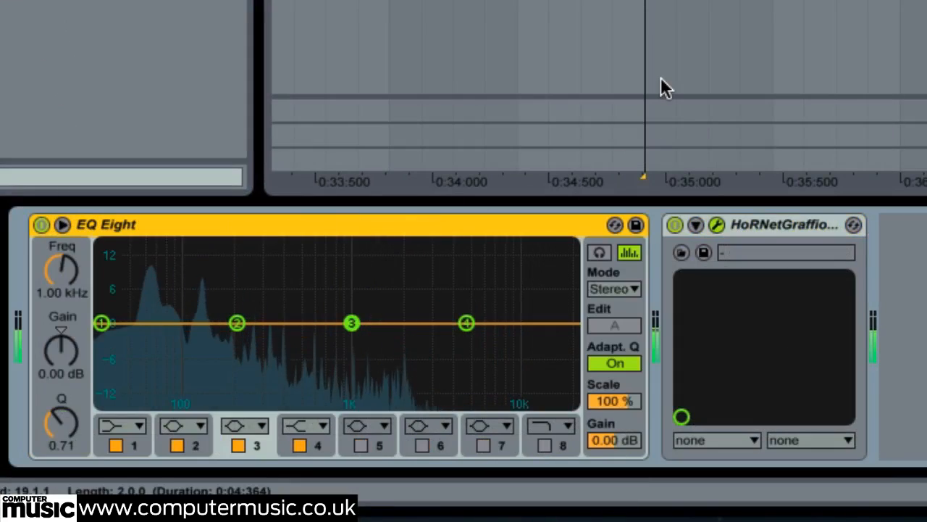
pyautogui.click(662, 80)
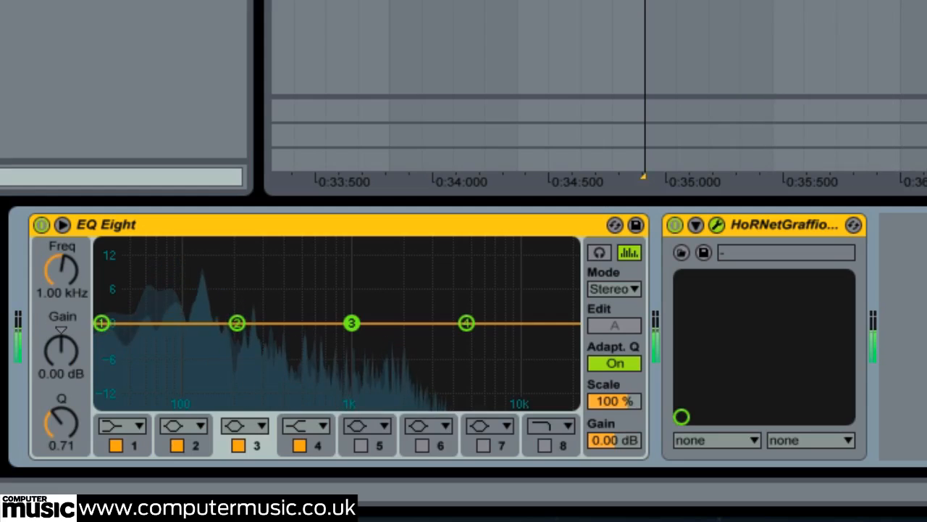
pyautogui.hotkey('ctrl', 'g')
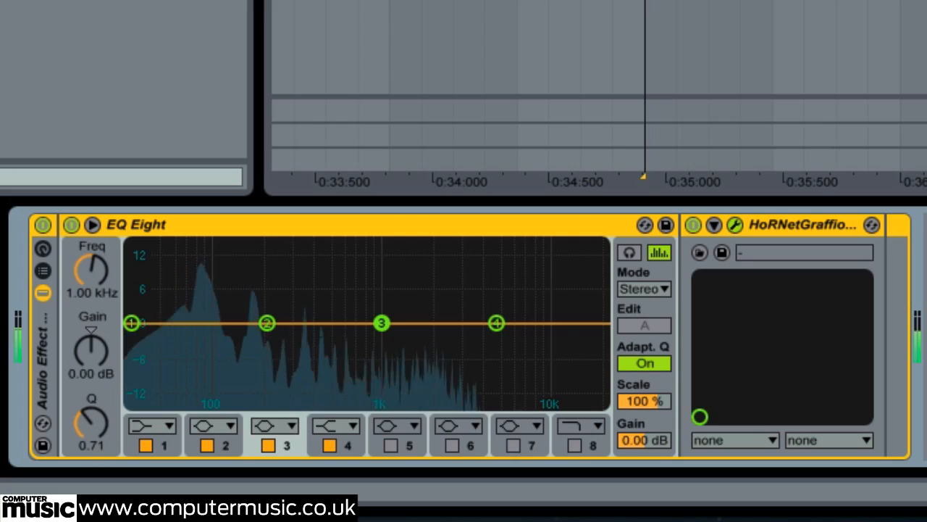
# Turn off bands 4, 3 and 2 of the EQ Eight and select band 1, its low shelf
pyautogui.click(330, 445)
pyautogui.click(268, 445)
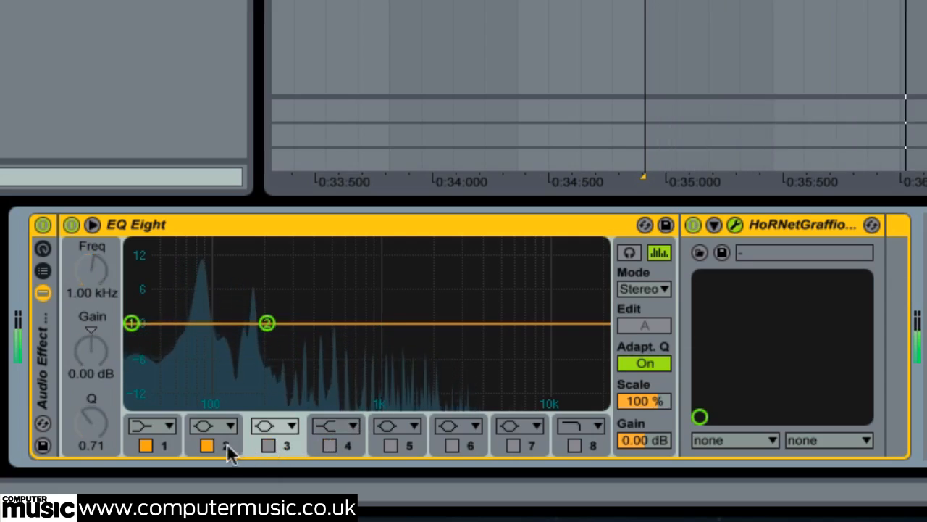
pyautogui.click(226, 445)
pyautogui.click(206, 445)
pyautogui.click(163, 441)
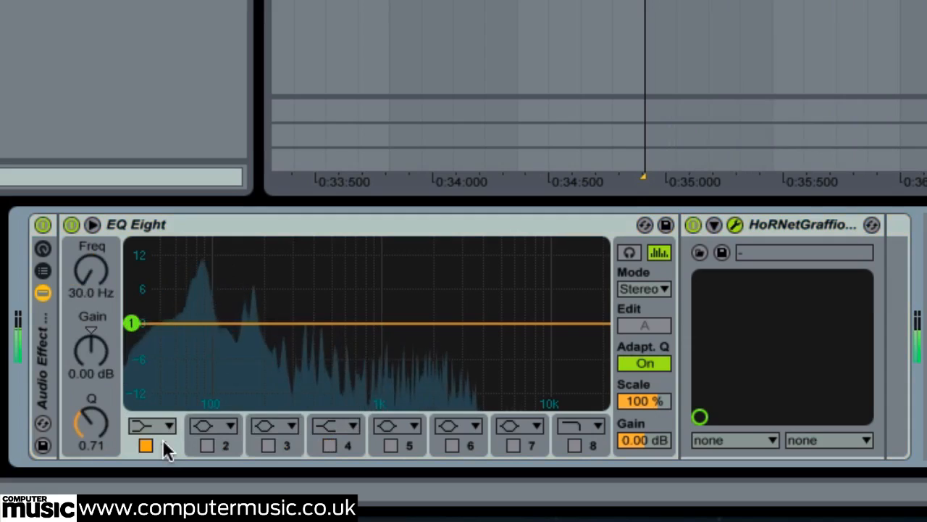
# Set the EQ Eight's band 1 frequency to 120 Hz and its Q to 0.50
pyautogui.click(115, 283)
pyautogui.write('12')
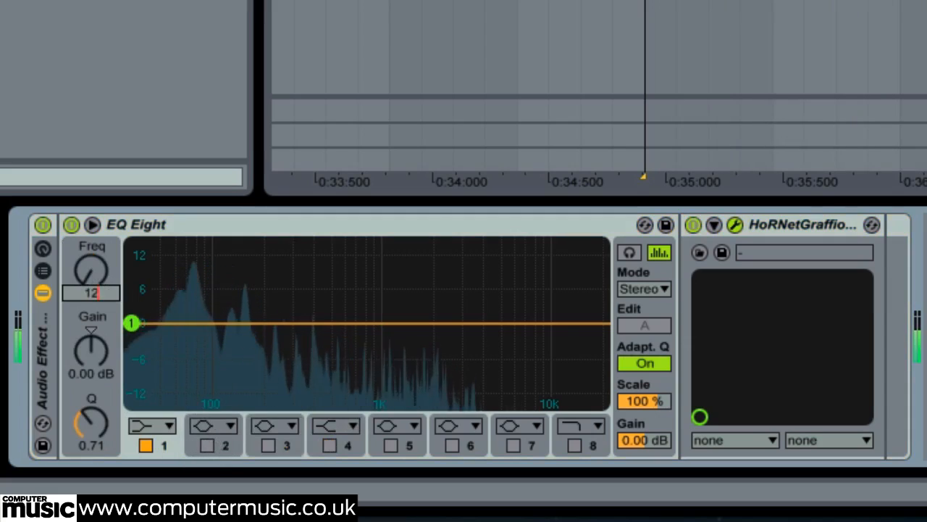
pyautogui.write('0')
pyautogui.press('Return')
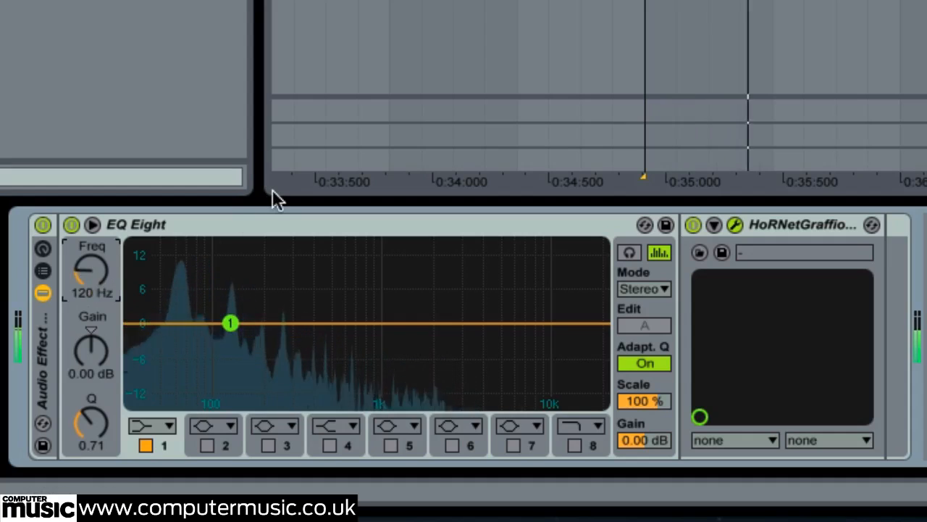
pyautogui.click(87, 425)
pyautogui.write('0.5')
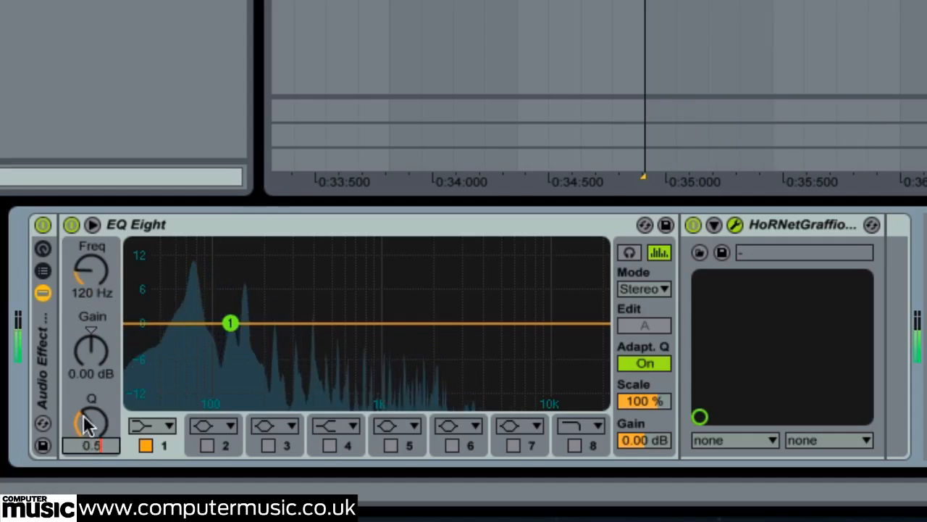
pyautogui.press('Return')
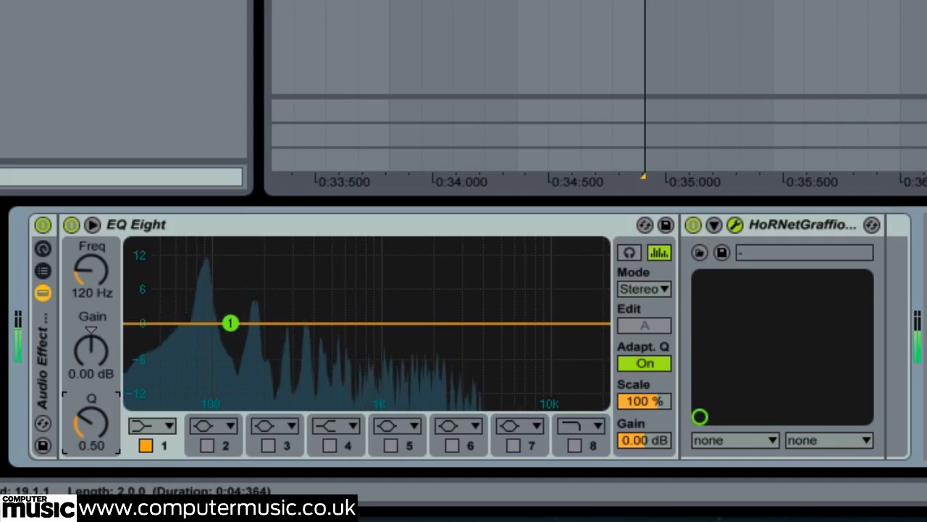
# Map the band 1 gain to Macro 1 with a range of 0 to -9 dB, and test the macro's sweep
pyautogui.rightClick(96, 343)
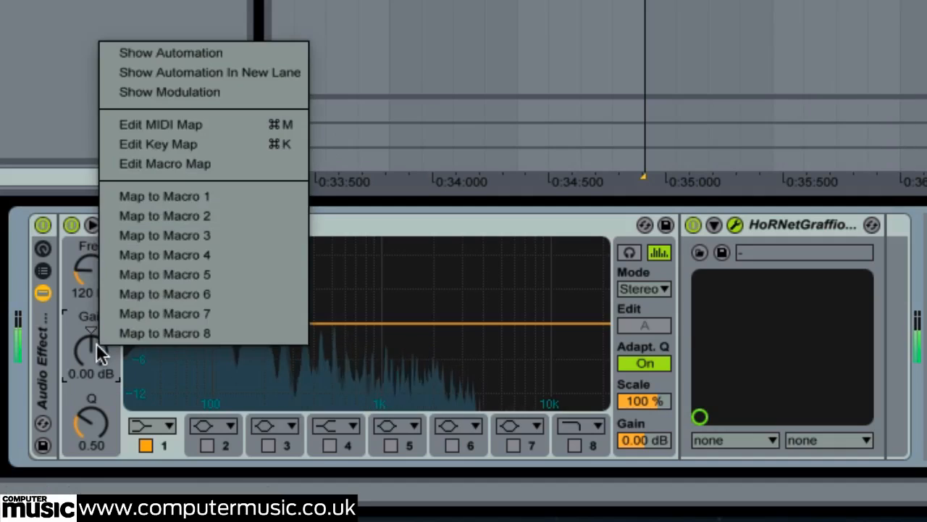
pyautogui.click(214, 196)
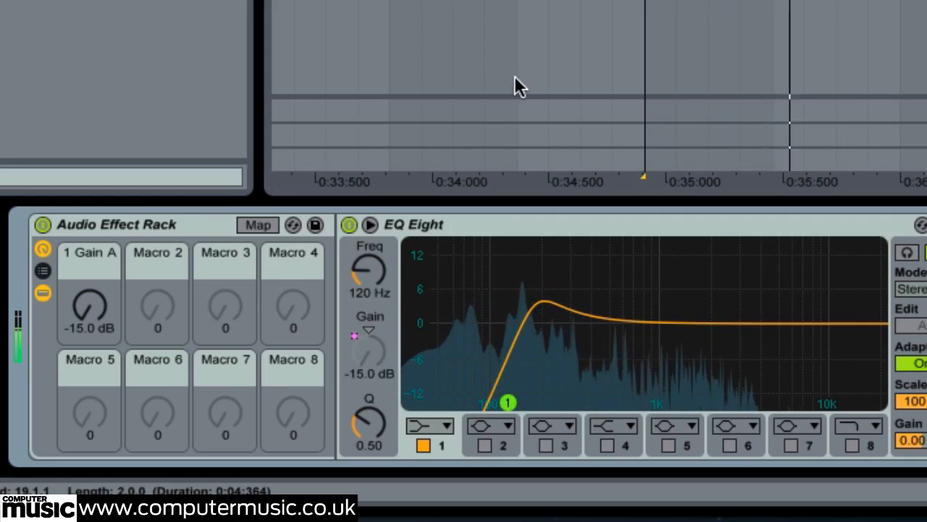
pyautogui.click(267, 226)
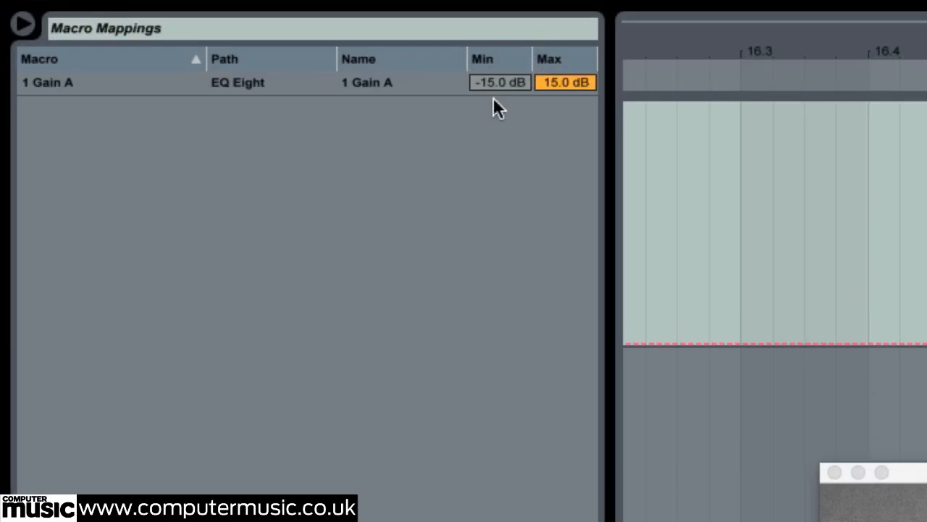
pyautogui.click(495, 85)
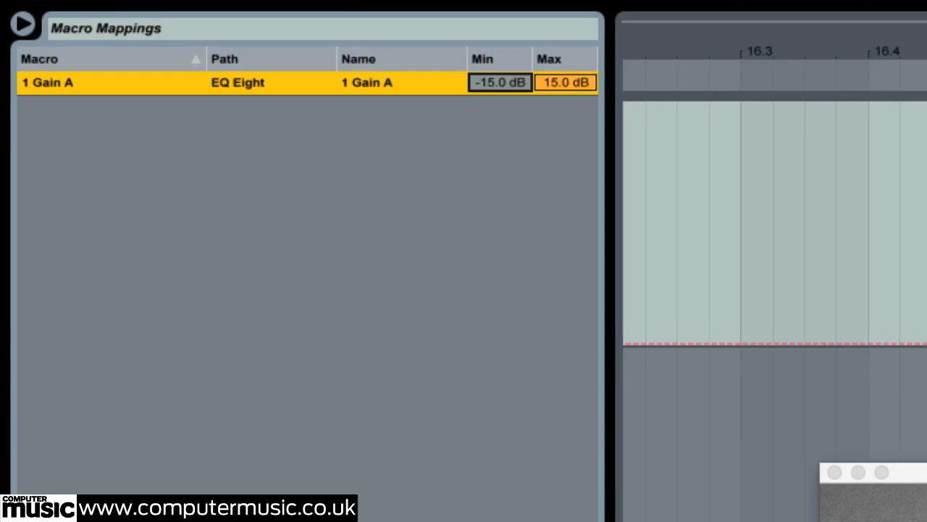
pyautogui.click(566, 79)
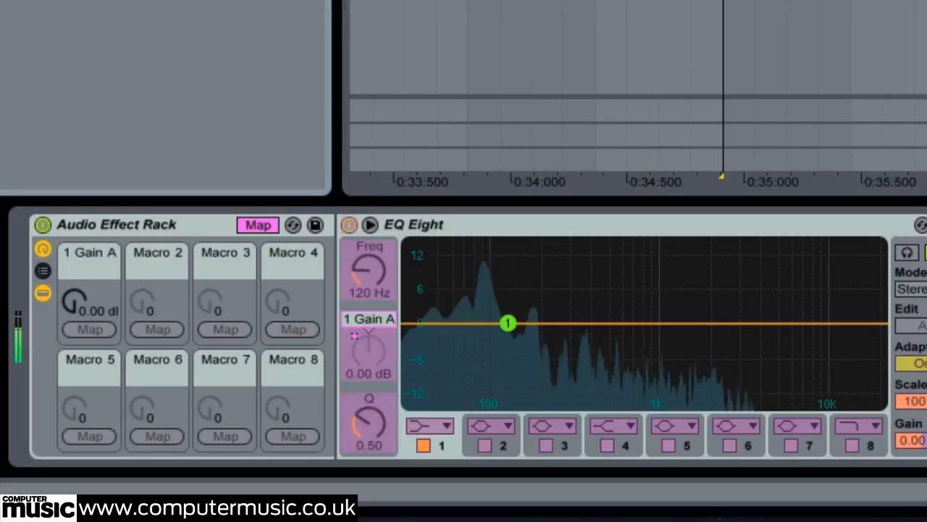
pyautogui.click(256, 226)
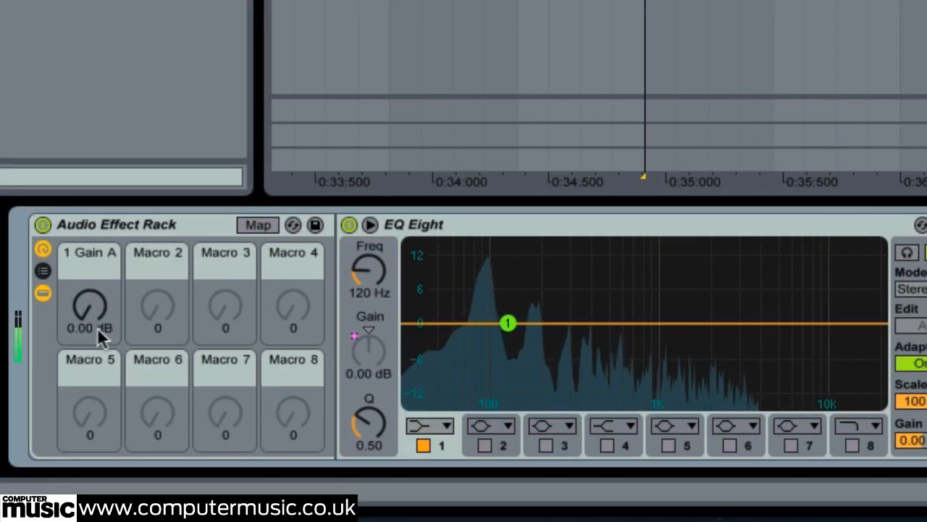
pyautogui.moveTo(83, 314); pyautogui.dragTo(83, 376)
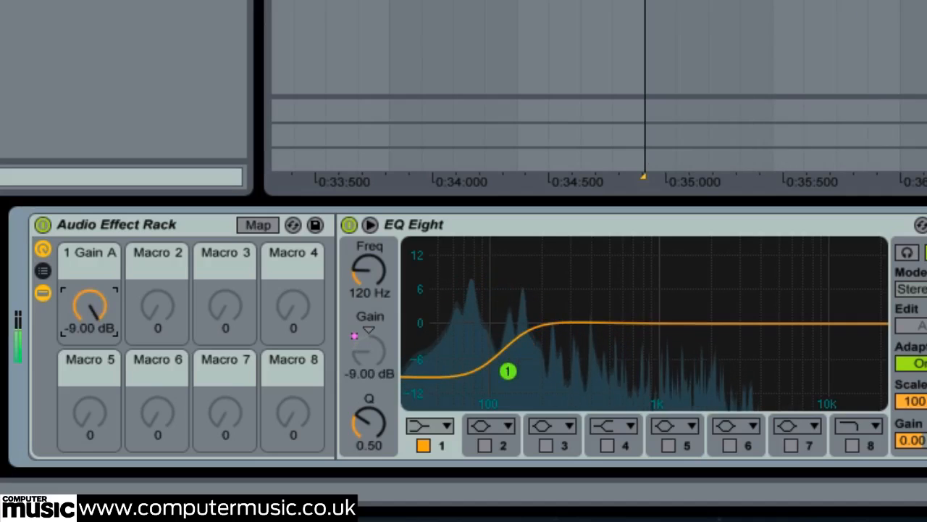
pyautogui.moveTo(82, 376); pyautogui.dragTo(85, 317)
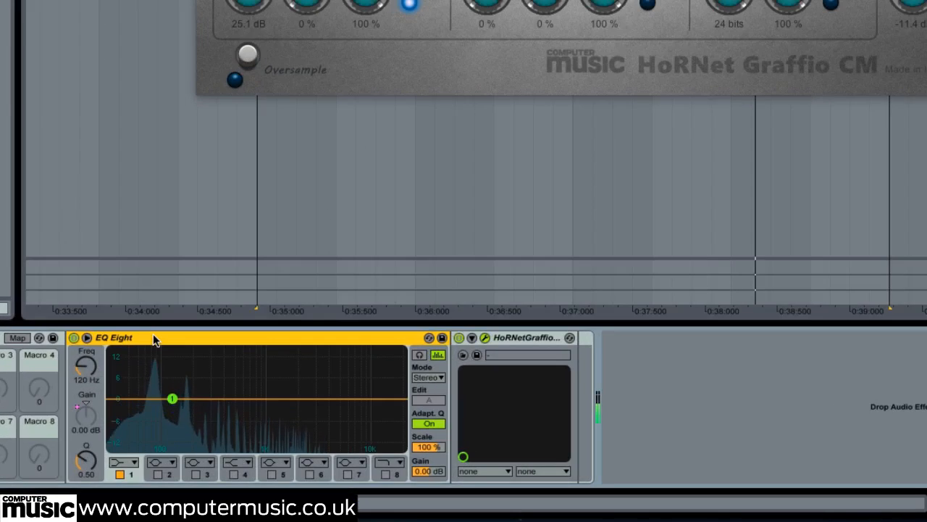
# Duplicate the EQ Eight after HoRNetGraffioCM and set the copy's Macro 1 mapping maximum to 9 dB
pyautogui.moveTo(154, 339); pyautogui.dragTo(577, 362)
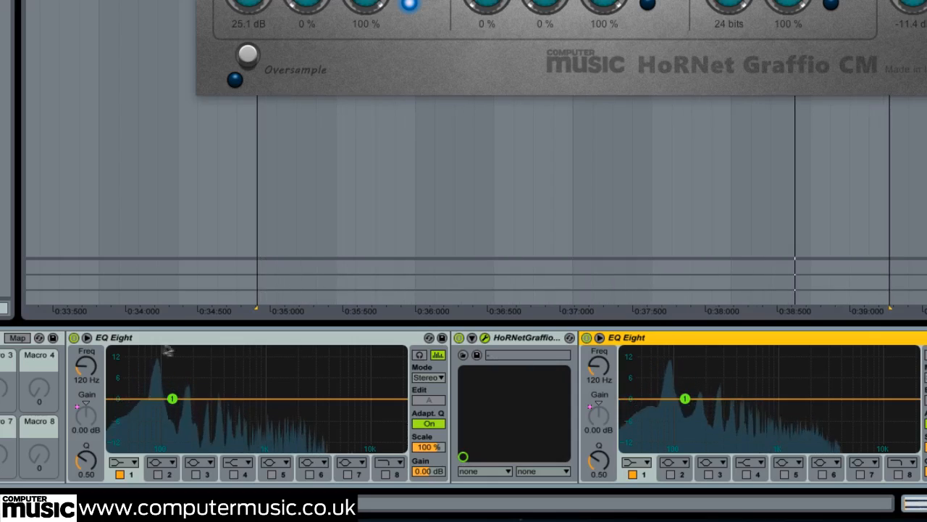
pyautogui.click(10, 342)
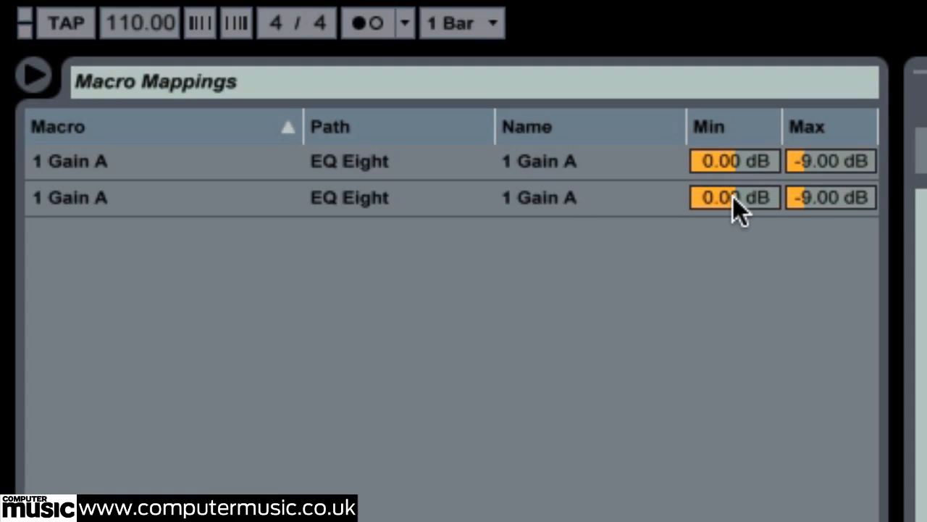
pyautogui.click(825, 197)
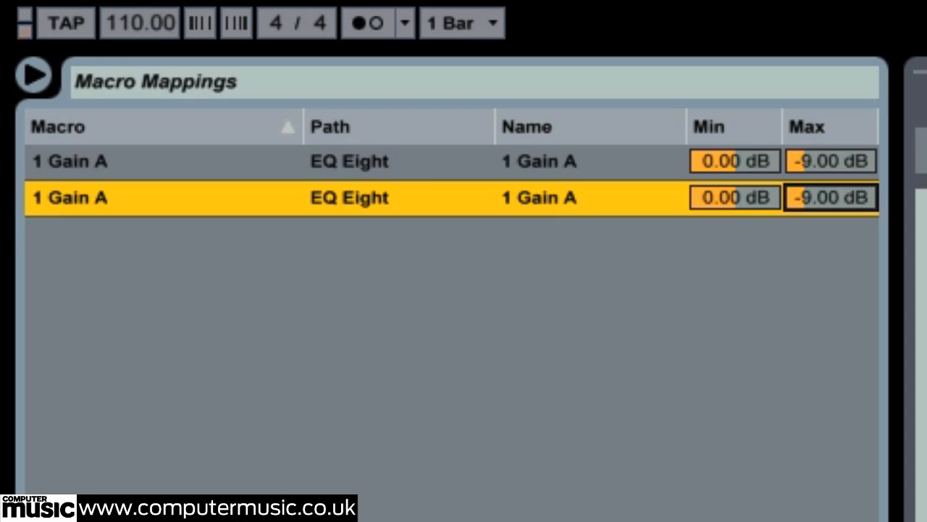
pyautogui.press('Return')
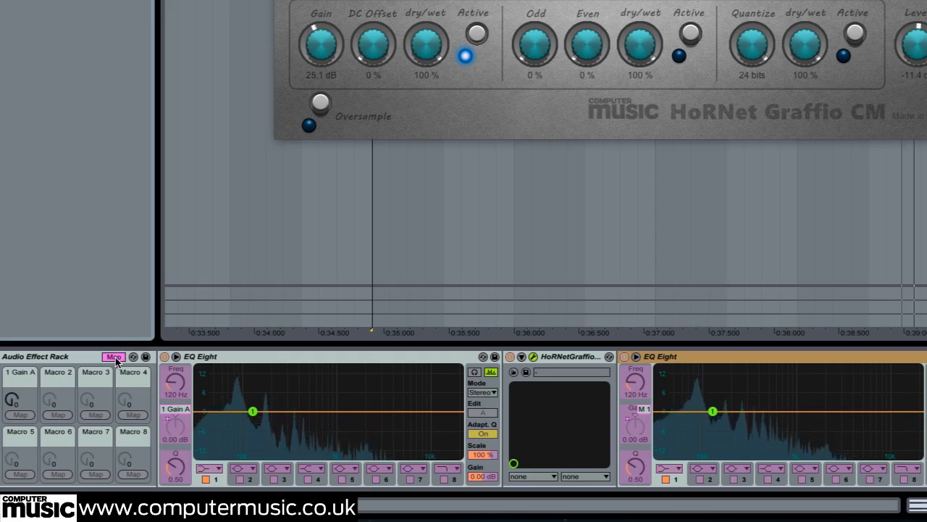
pyautogui.click(116, 357)
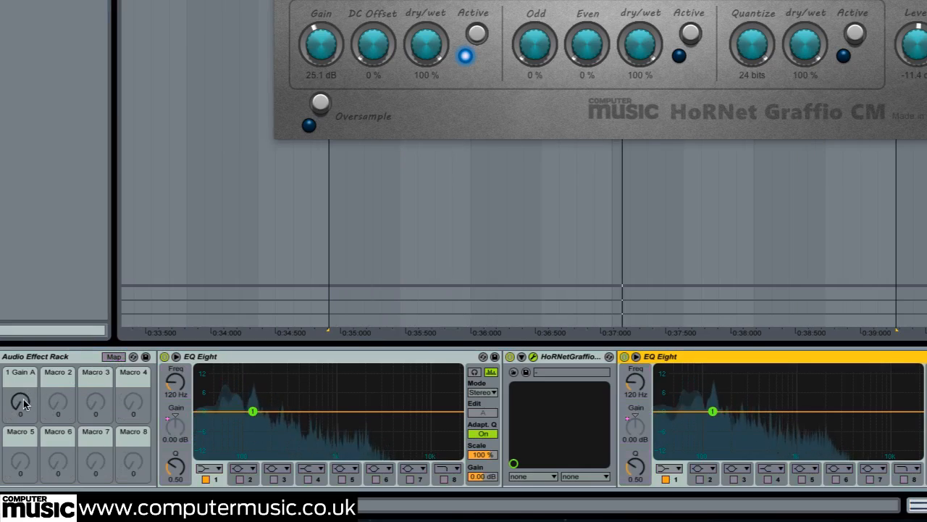
# Raise Macro 1 to 127 and set the Saturator to about 27.4 dB gain and 18 % DC offset, with -12.7 dB output level
pyautogui.moveTo(21, 406); pyautogui.dragTo(21, 398)
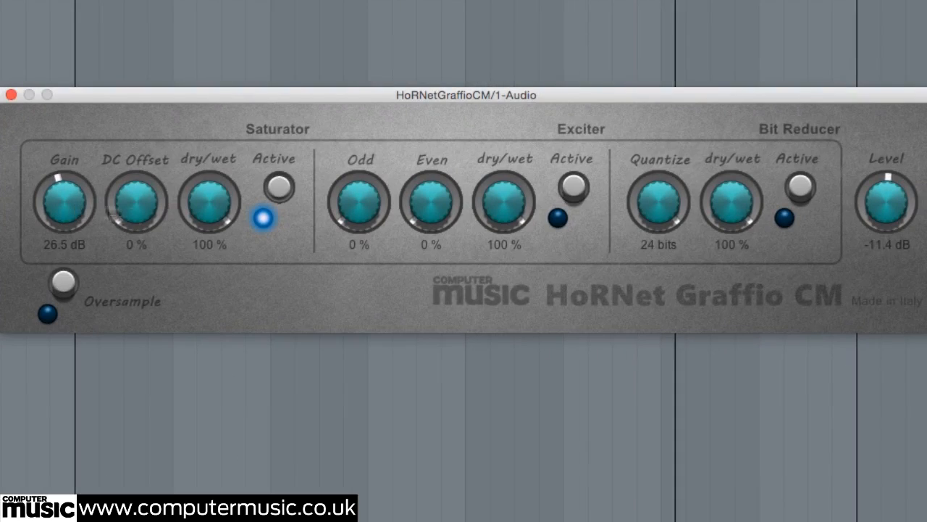
pyautogui.moveTo(147, 199); pyautogui.dragTo(149, 174)
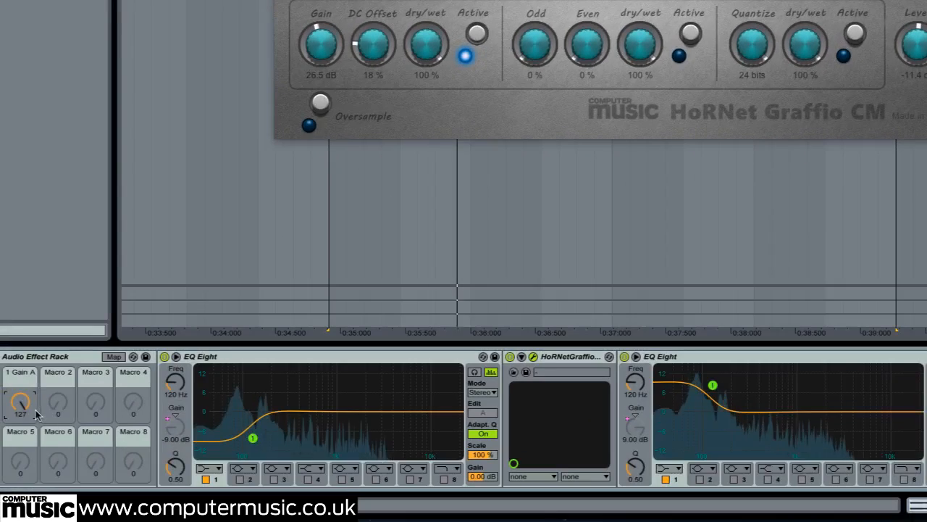
pyautogui.moveTo(34, 403); pyautogui.dragTo(34, 362)
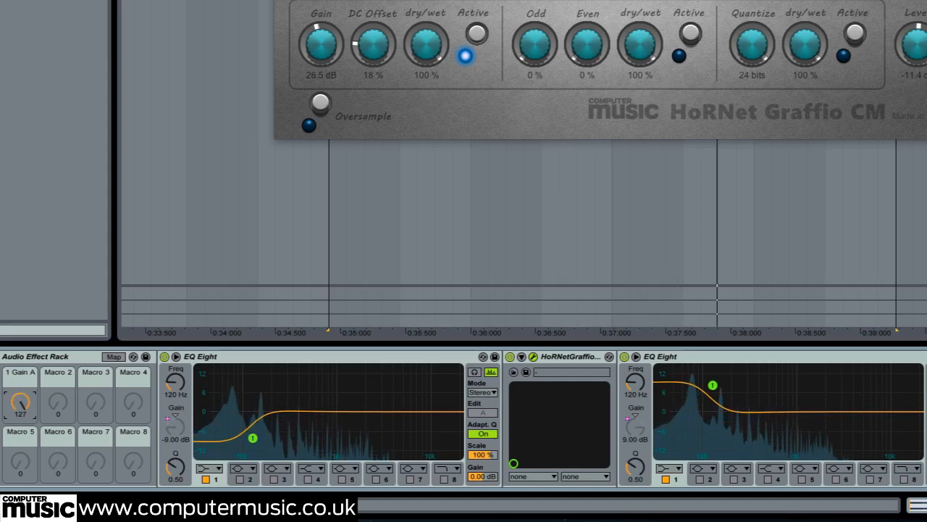
pyautogui.moveTo(330, 50)
pyautogui.mouseDown()
pyautogui.moveTo(328, 41)
pyautogui.moveTo(333, 59)
pyautogui.mouseUp()
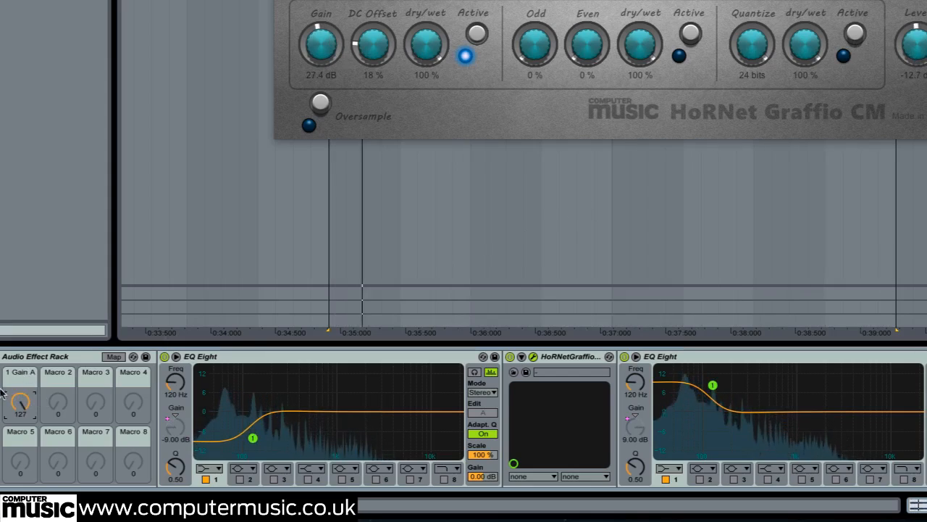
# Sweep Macro 1 between 0 and 127 during playback to compare the distortion with and without the EQ curves
pyautogui.moveTo(20, 402); pyautogui.dragTo(20, 450)
pyautogui.moveTo(20, 403); pyautogui.dragTo(20, 357)
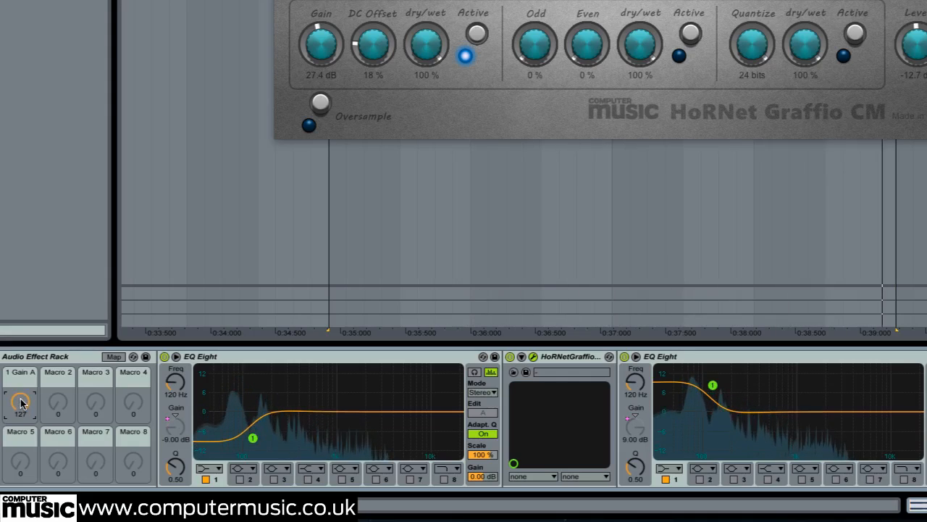
pyautogui.moveTo(20, 403); pyautogui.dragTo(20, 416)
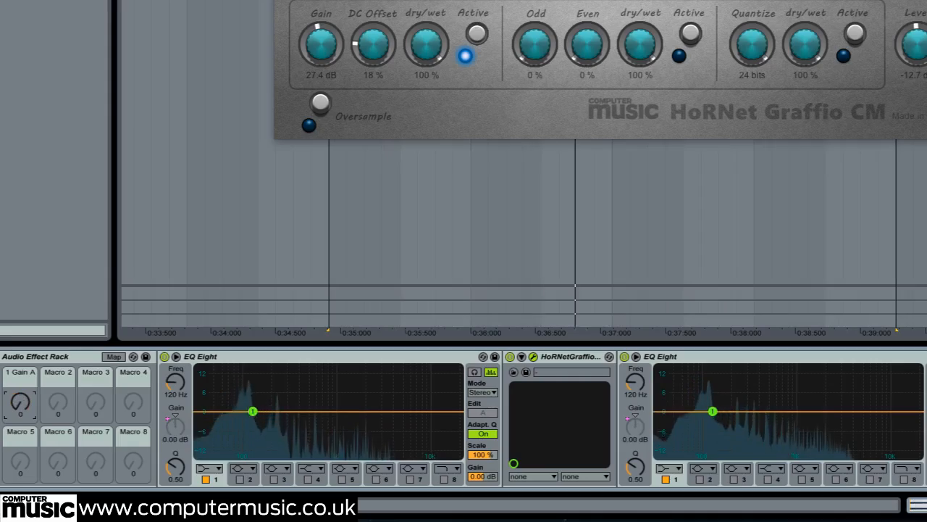
pyautogui.moveTo(20, 403); pyautogui.dragTo(20, 356)
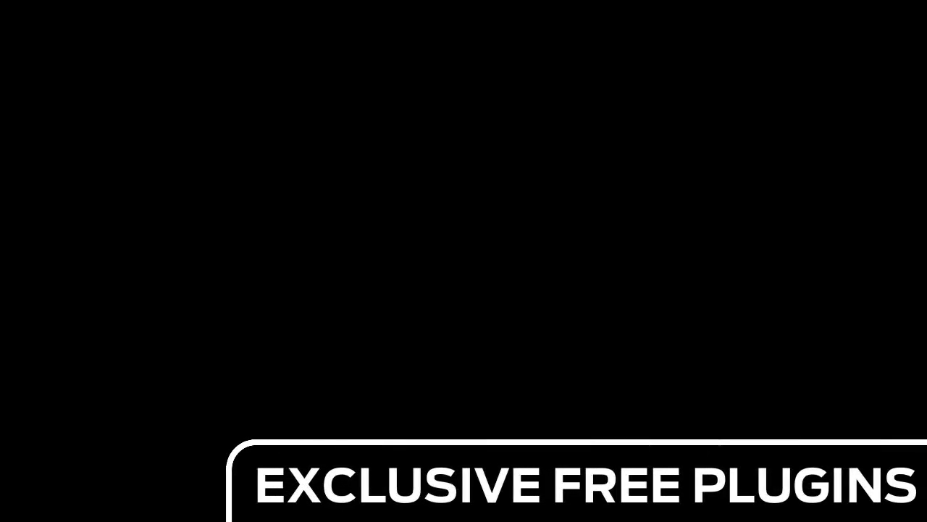